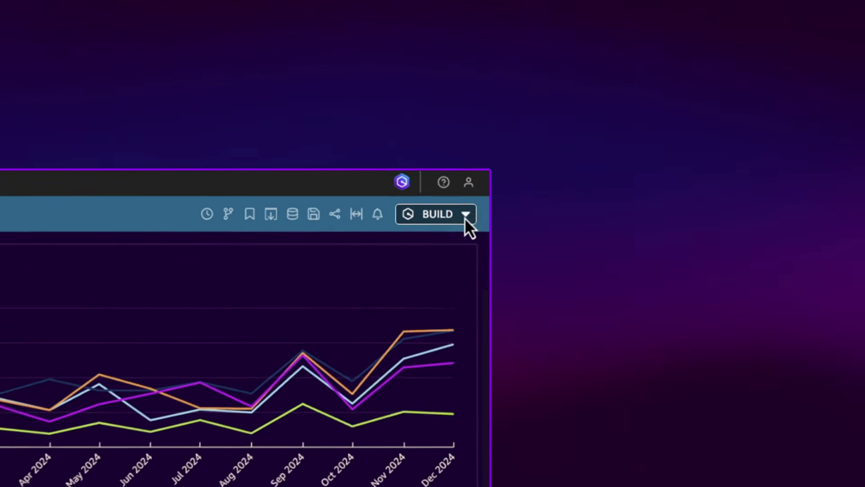
Step: Start a Scenario from BUILD, accepting the data preview, to ask which products suit Japan marketing
click(466, 218)
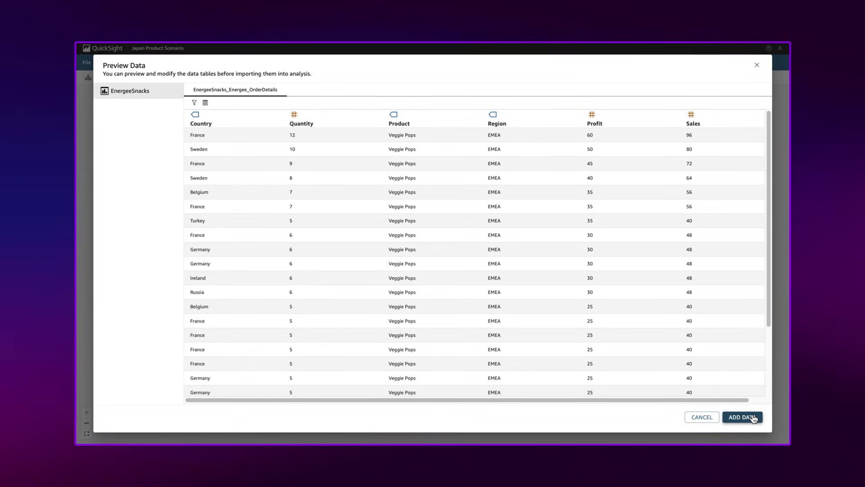
click(742, 417)
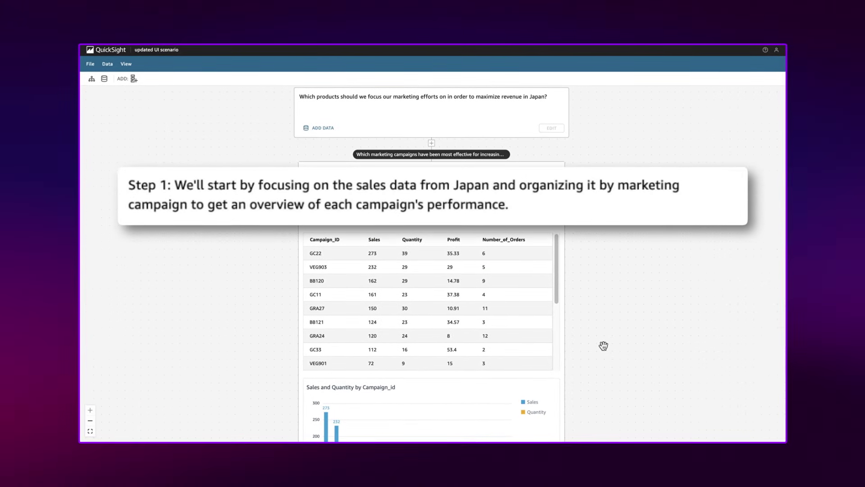
scroll(603, 345, down, 5)
scroll(604, 346, down, 5)
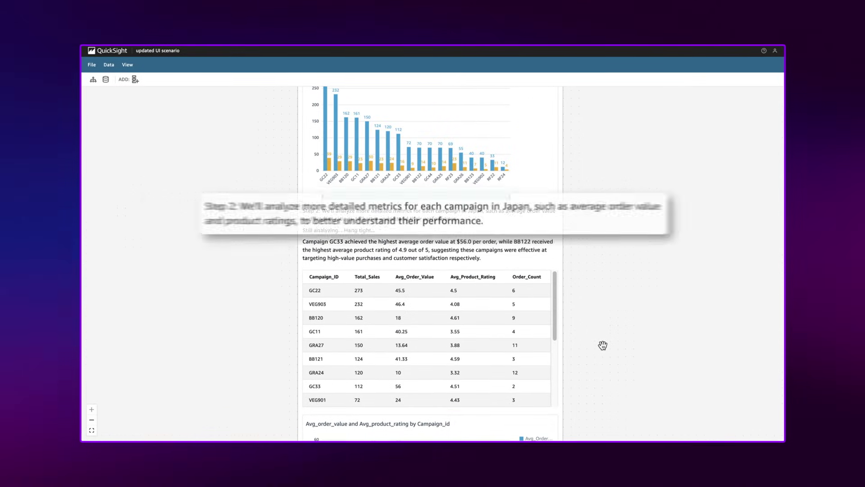
scroll(603, 346, down, 3)
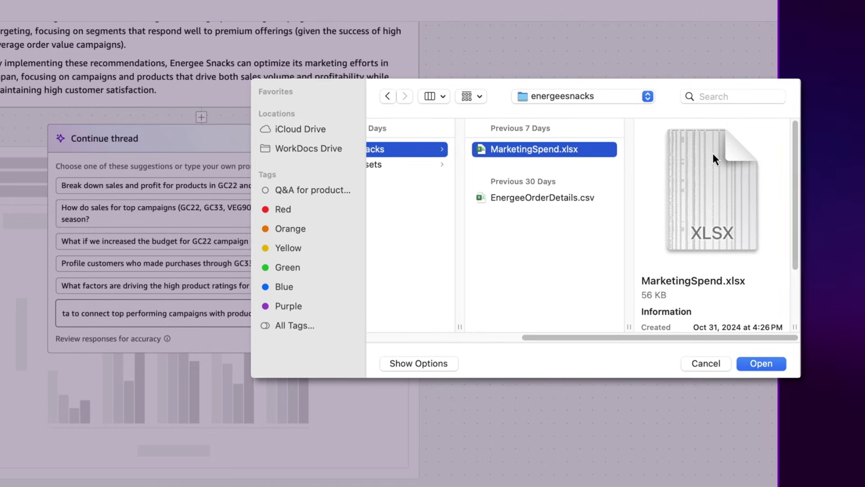
Step: Attach MarketingSpend.xlsx and submit the follow-up linking top campaigns to product sales
click(761, 363)
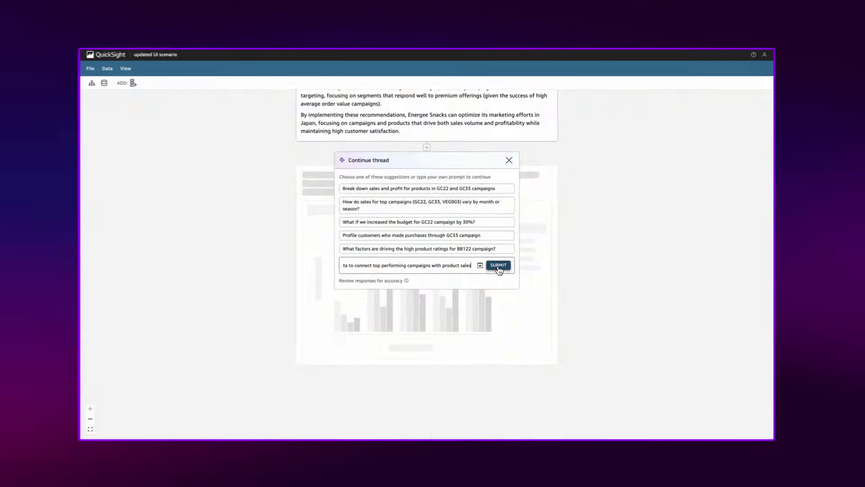
click(499, 266)
scroll(586, 372, down, 1)
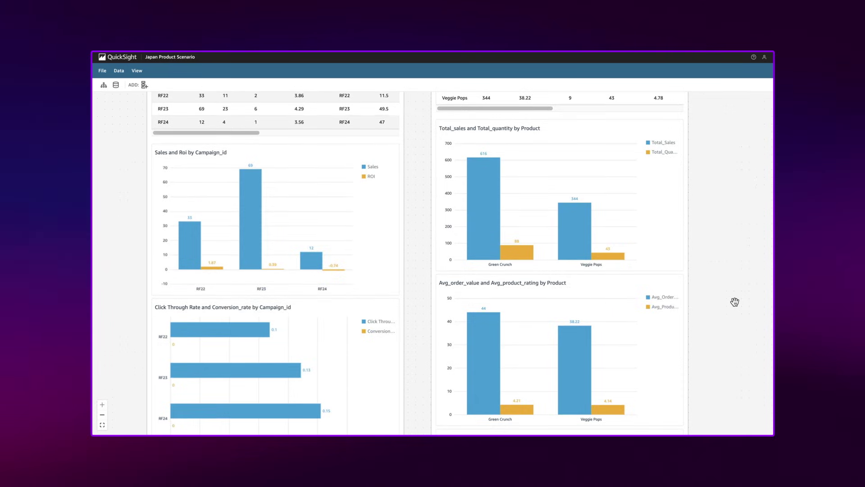
scroll(735, 301, down, 3)
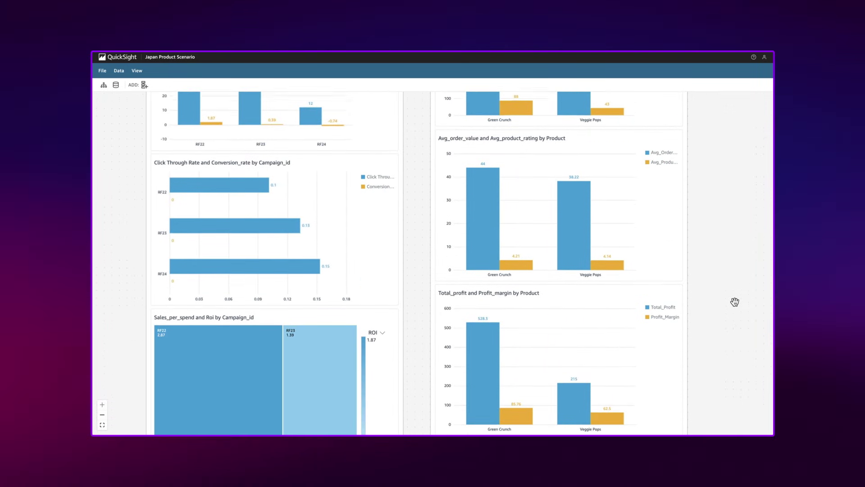